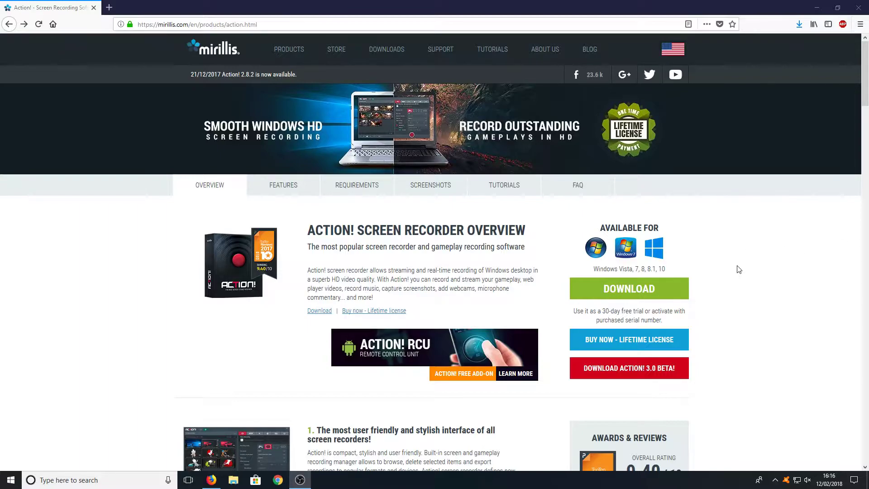
# - Open the Action! 3.0 beta download, dismiss the save prompt and launch the already downloaded installer
pyautogui.click(663, 370)
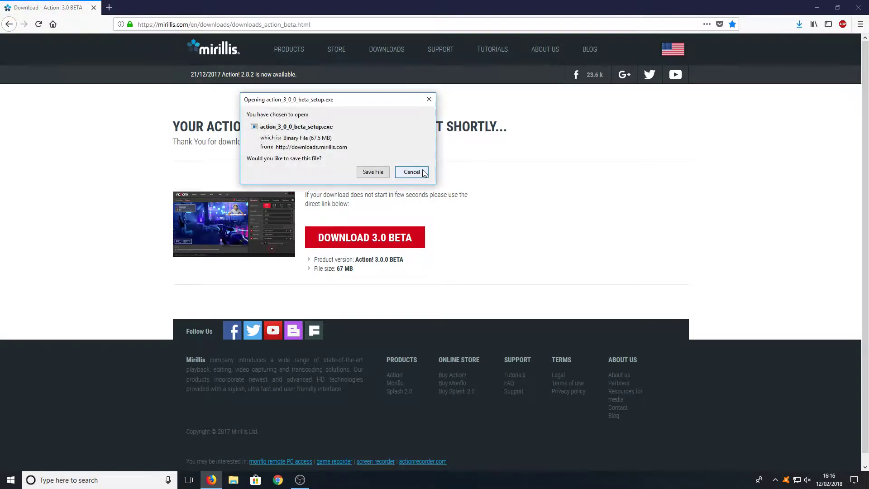
pyautogui.click(419, 172)
pyautogui.click(799, 24)
pyautogui.click(729, 42)
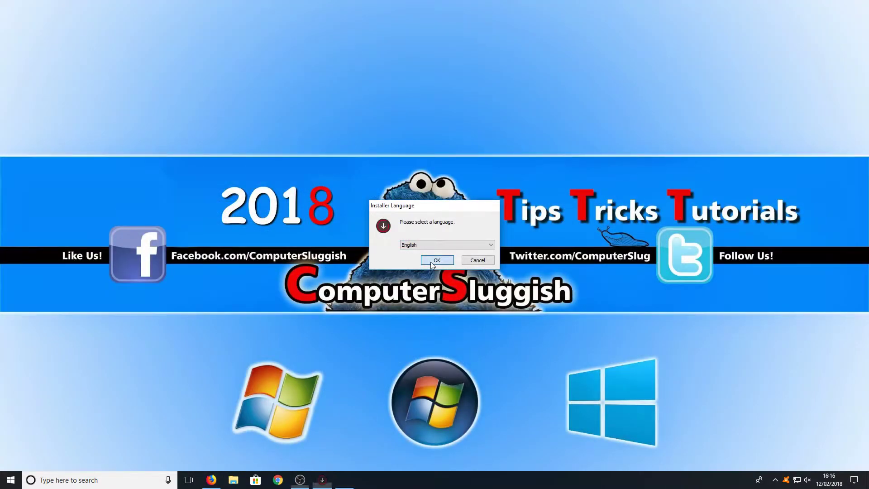
# - Install Action! with English as the setup language, accepting the license agreement and finishing the setup
pyautogui.click(430, 262)
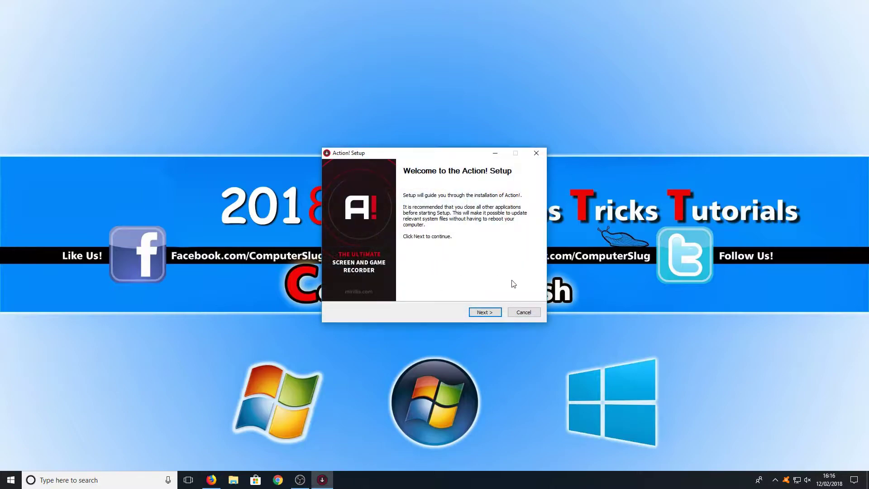
pyautogui.click(486, 313)
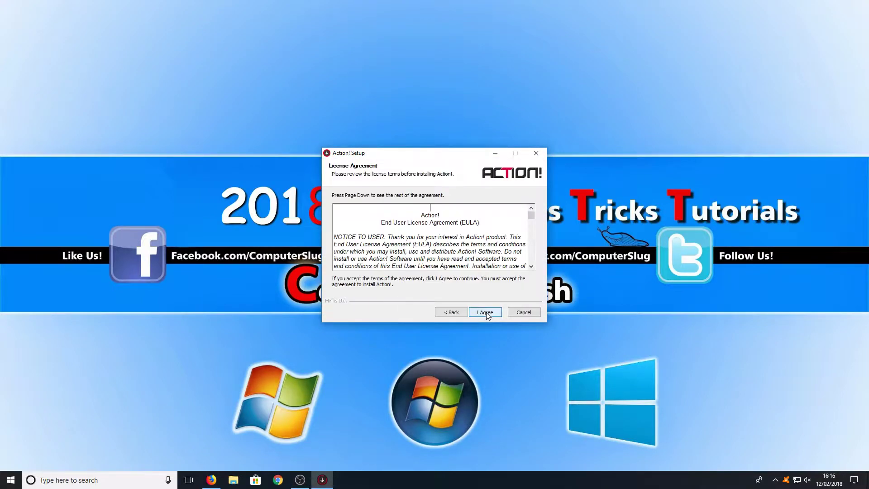
pyautogui.click(486, 312)
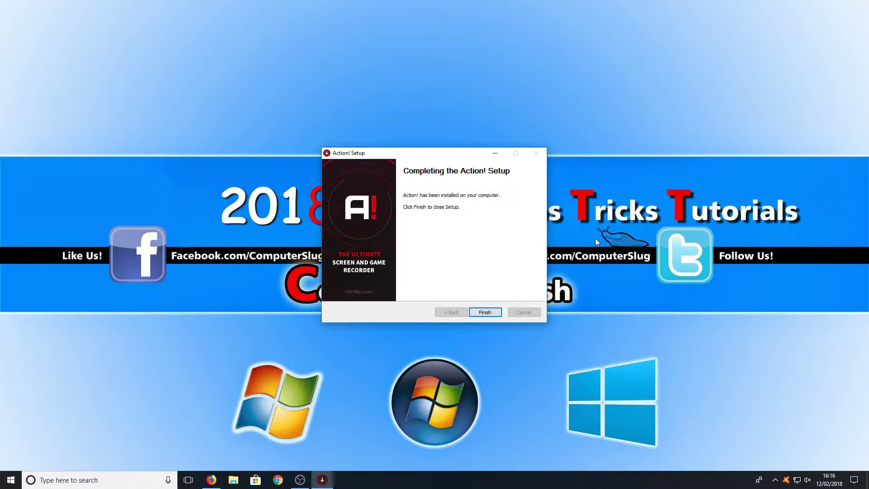
pyautogui.click(485, 312)
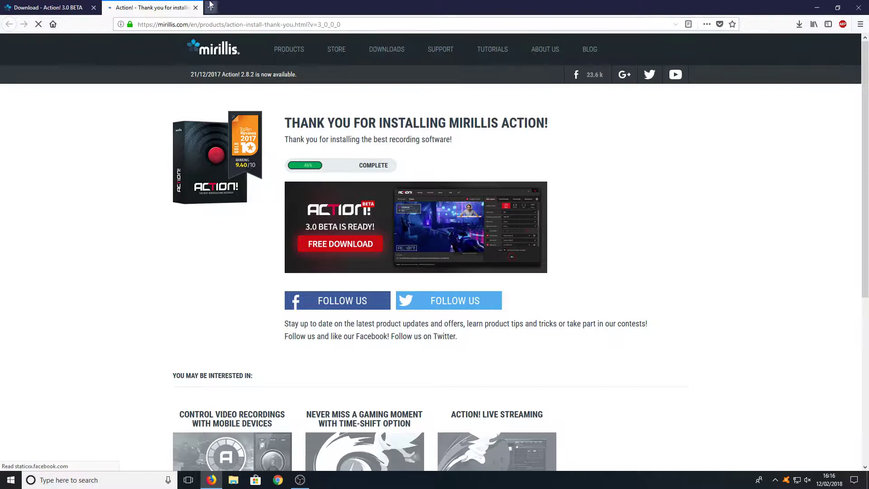
# - Put away the browser and its thank-you page, then launch Action! from the desktop and open the activation key entry
pyautogui.click(196, 8)
pyautogui.click(817, 8)
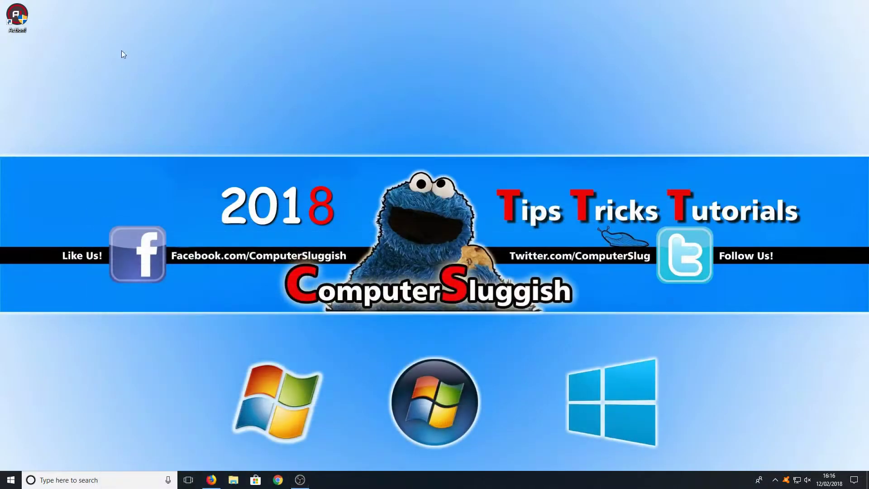
pyautogui.doubleClick(18, 17)
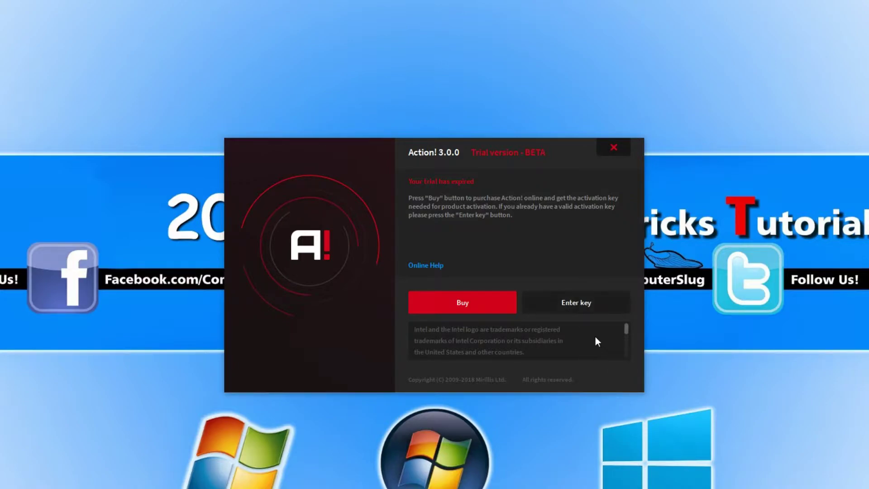
pyautogui.click(588, 303)
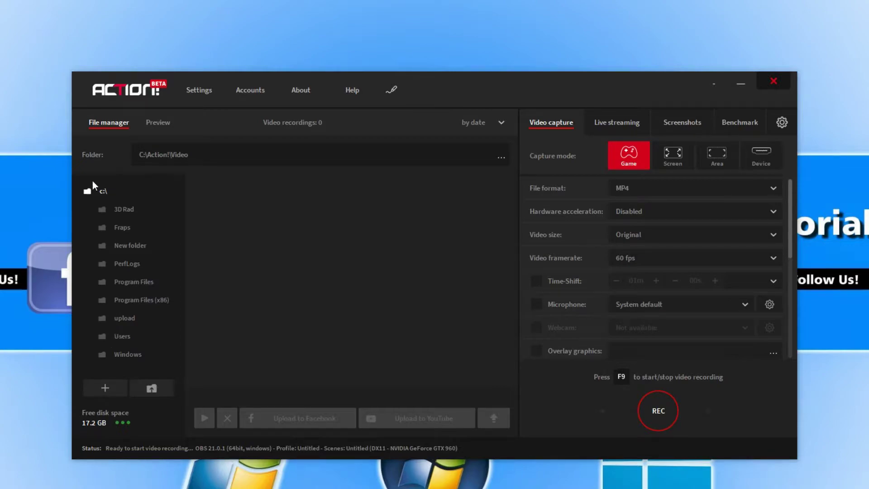
# - View the recording preview and the Device capture mode options, returning to the file manager and Game mode
pyautogui.click(159, 121)
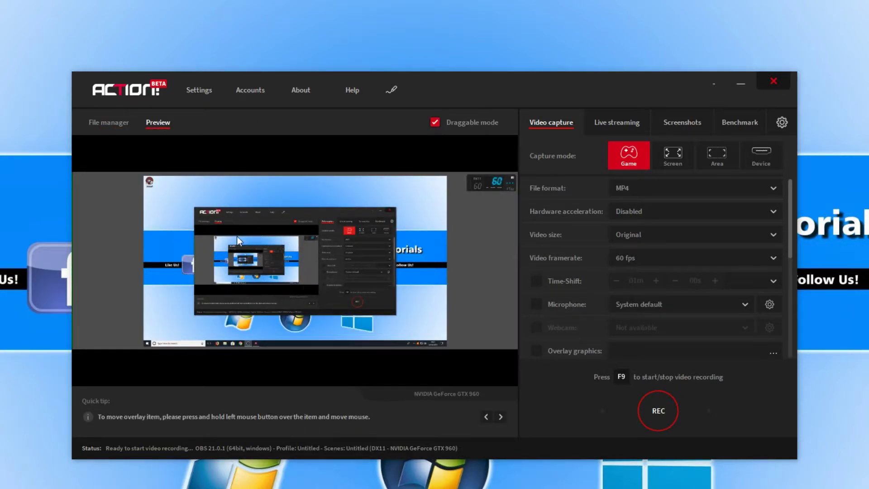
pyautogui.click(109, 122)
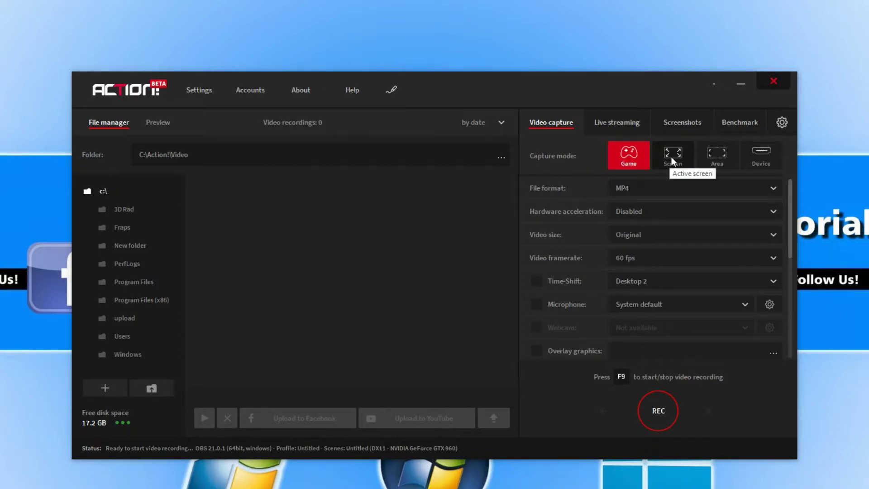
pyautogui.click(770, 156)
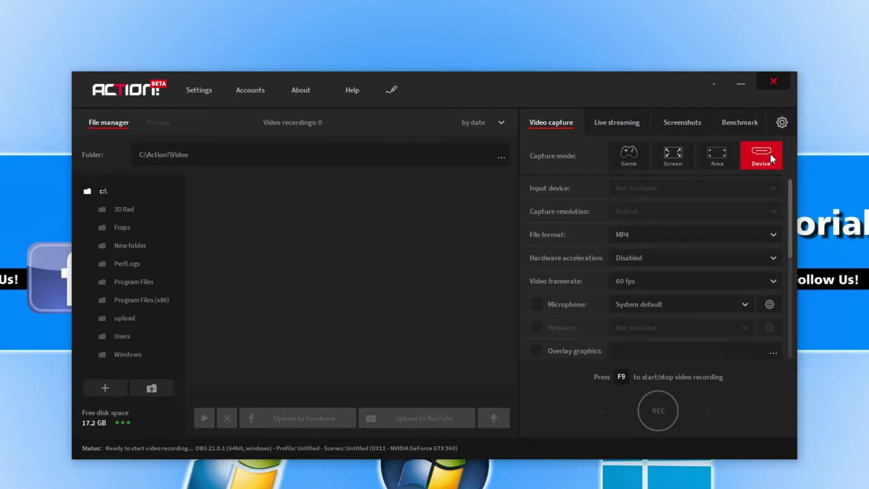
pyautogui.click(620, 148)
# - Examine the live streaming settings and the list of supported streaming services
pyautogui.click(621, 122)
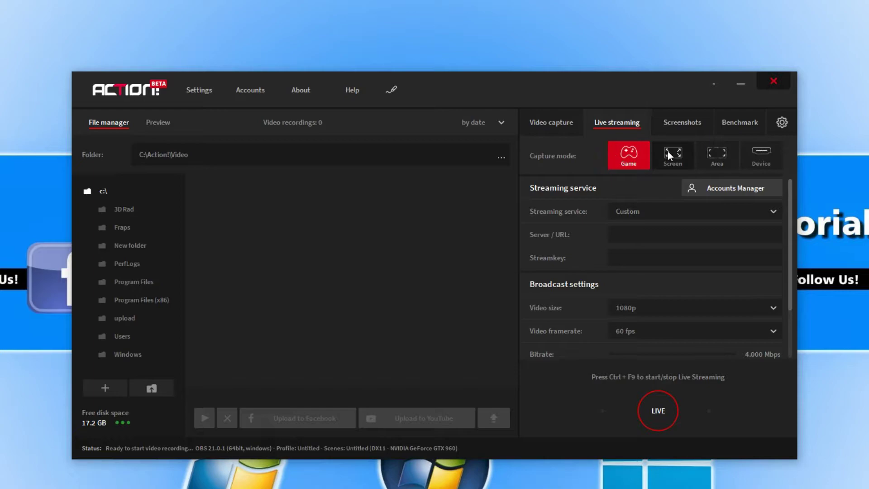
pyautogui.click(633, 212)
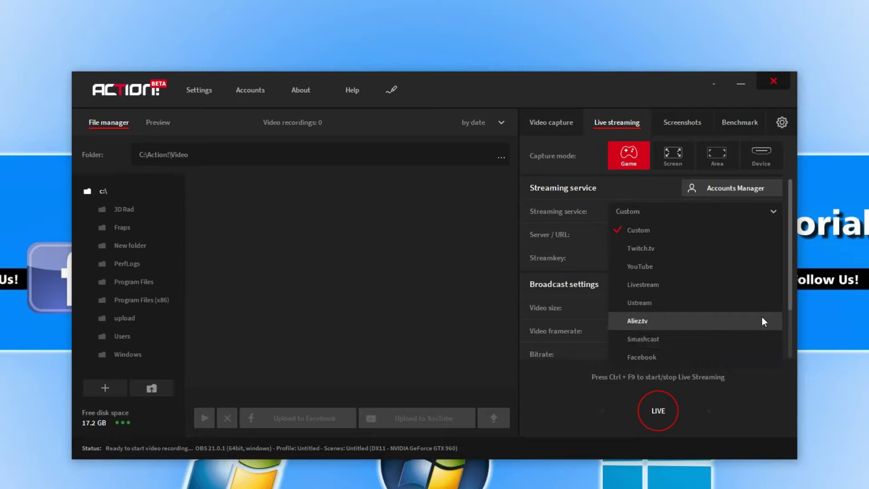
pyautogui.click(674, 122)
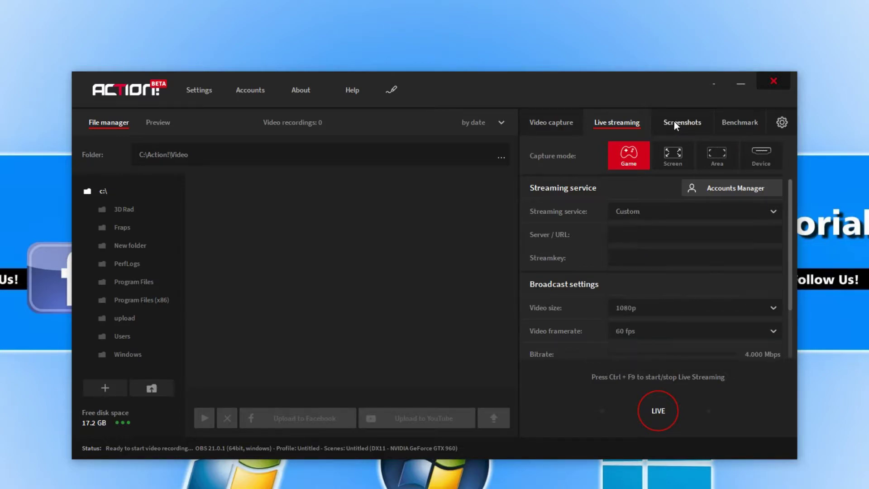
# - Look over the screenshot and benchmark capture options and the general application settings
pyautogui.click(684, 122)
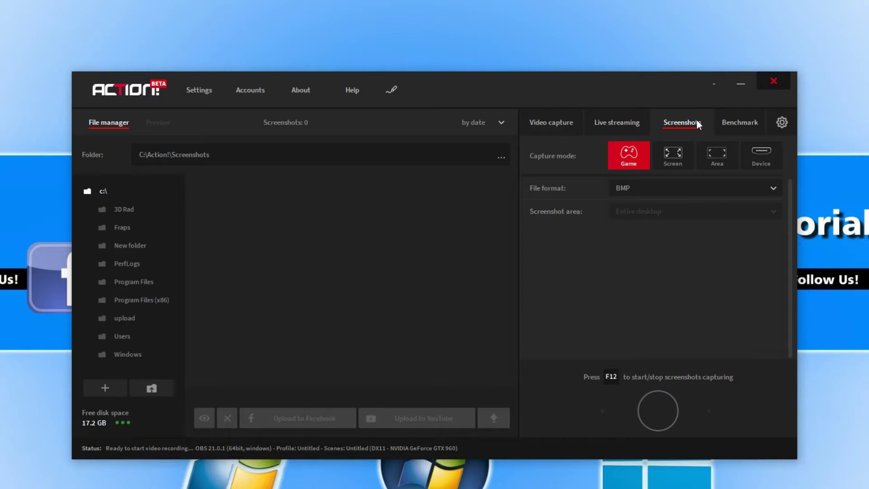
pyautogui.click(748, 125)
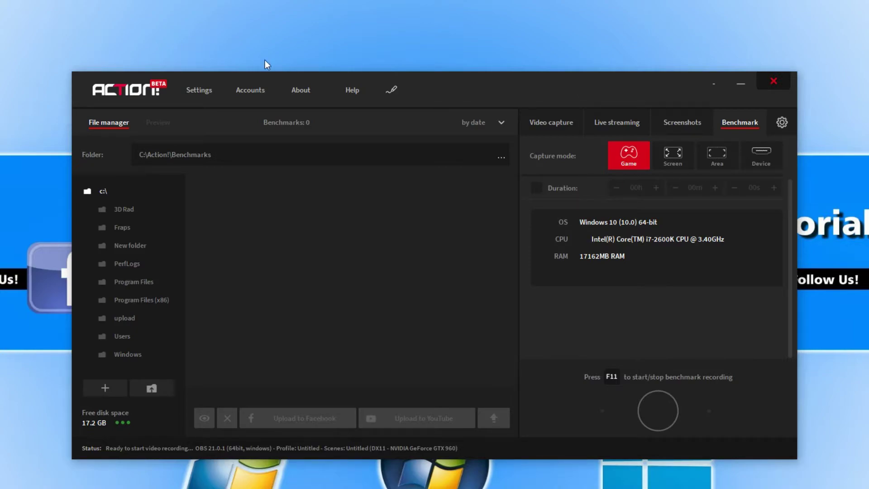
pyautogui.click(194, 91)
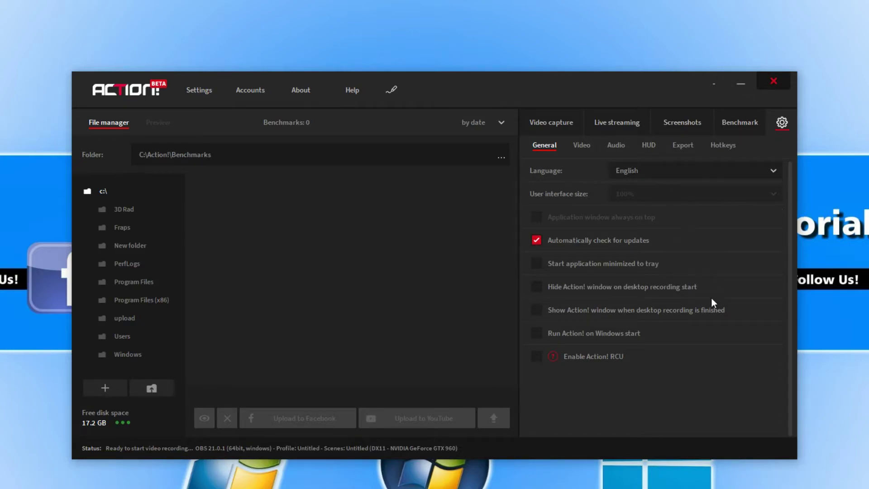
# - View the Accounts Manager and the program's About information, closing each window after viewing it
pyautogui.click(244, 91)
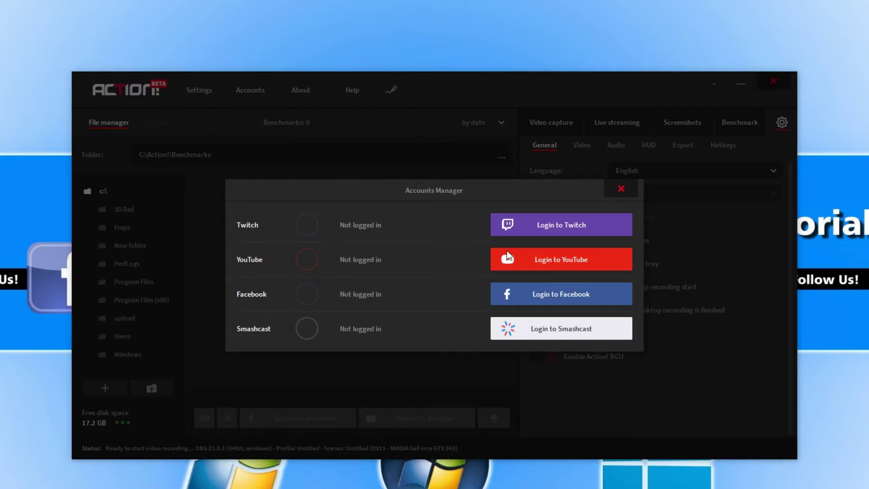
pyautogui.click(621, 189)
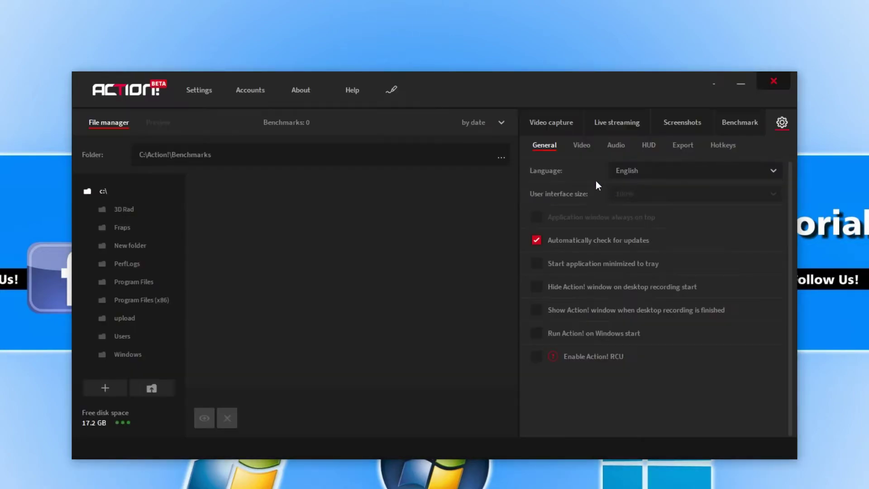
pyautogui.click(297, 90)
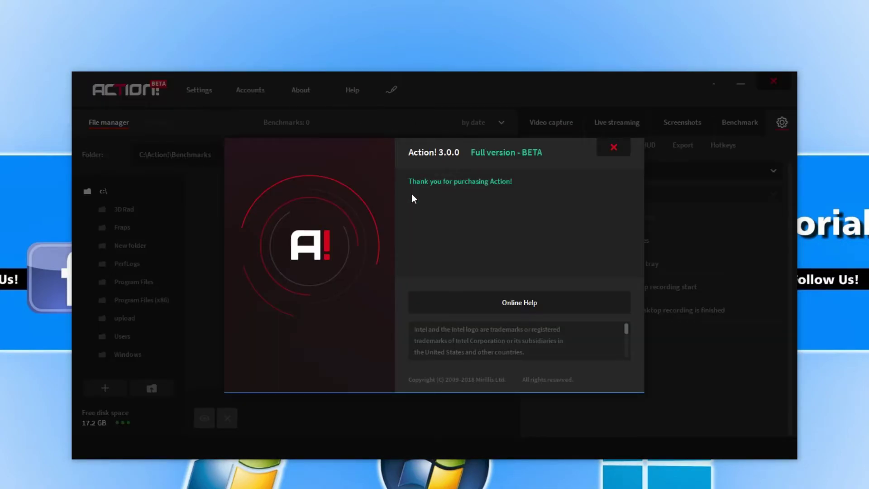
pyautogui.click(612, 151)
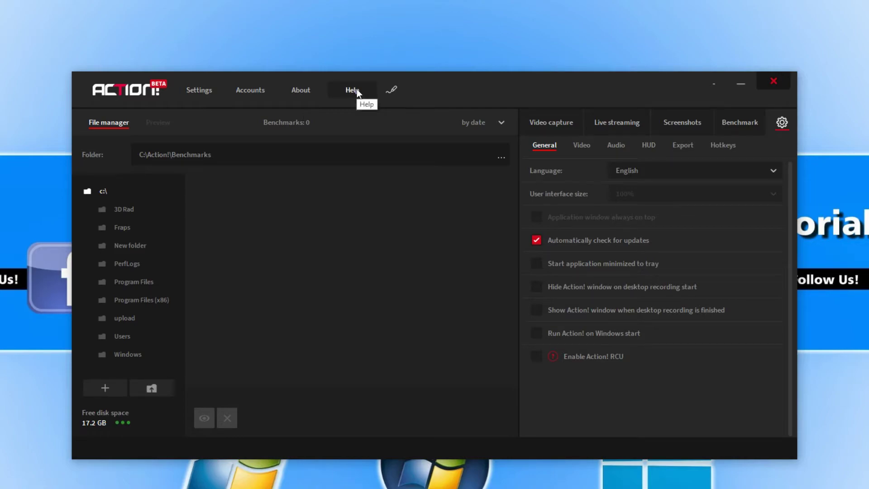
# - Turn on screen drawing and draw several freehand red strokes across the desktop and the Action! window
pyautogui.click(390, 93)
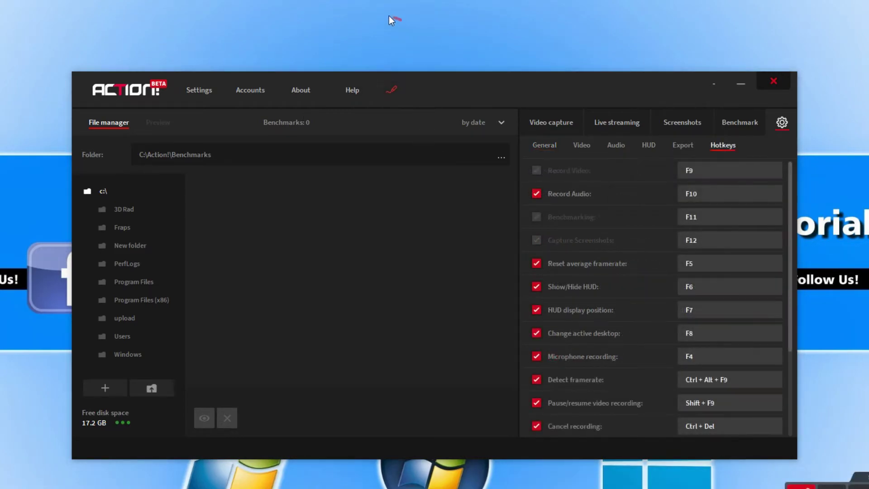
pyautogui.moveTo(401, 19)
pyautogui.mouseDown()
pyautogui.moveTo(480, 139)
pyautogui.moveTo(179, 295)
pyautogui.mouseUp()
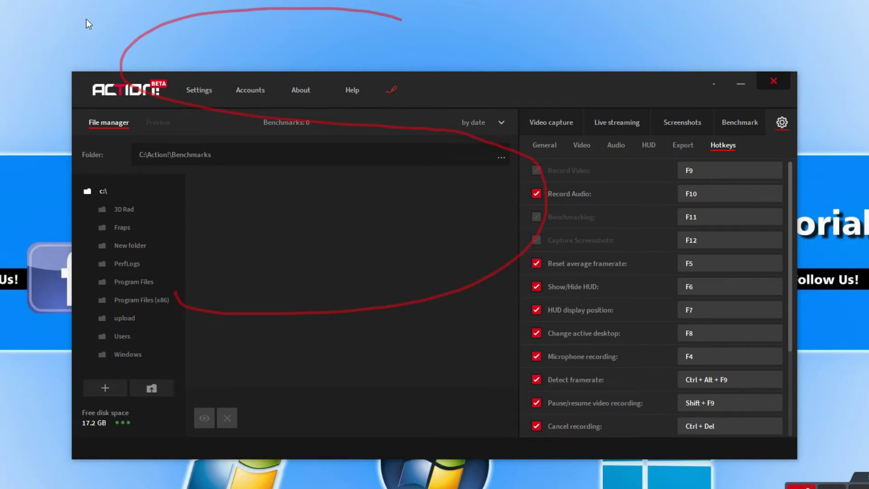
pyautogui.moveTo(94, 1); pyautogui.dragTo(0, 4)
pyautogui.moveTo(0, 366)
pyautogui.mouseDown()
pyautogui.moveTo(37, 380)
pyautogui.moveTo(233, 395)
pyautogui.mouseUp()
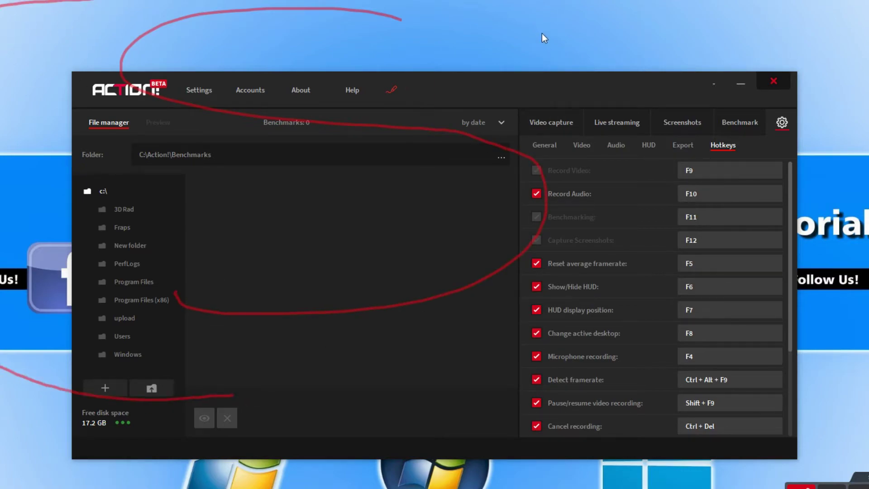
pyautogui.moveTo(734, 1); pyautogui.dragTo(580, 433)
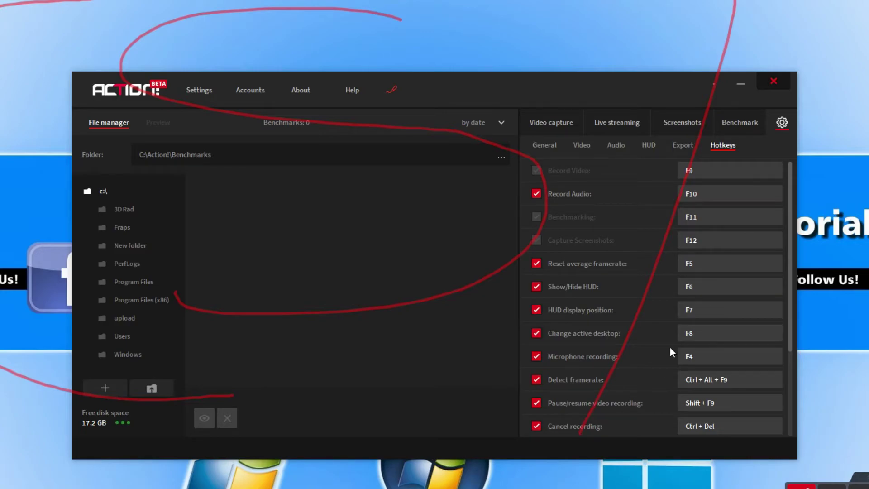